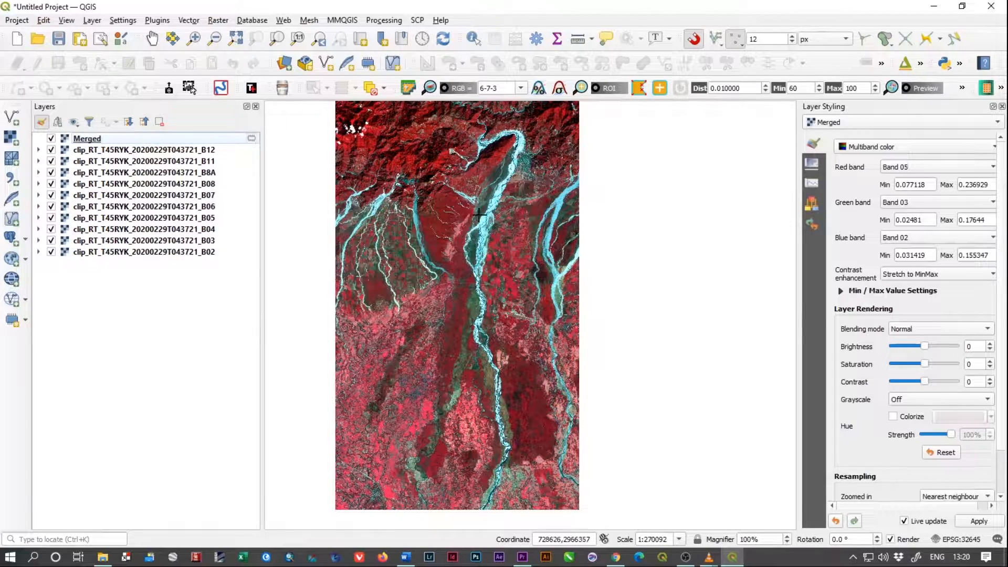
Step: Examine the Merged false-colour composite and the clipped Sentinel-2 band layers B02 to B12 beneath it
scroll(503, 227, "up", 1)
left_click(81, 140)
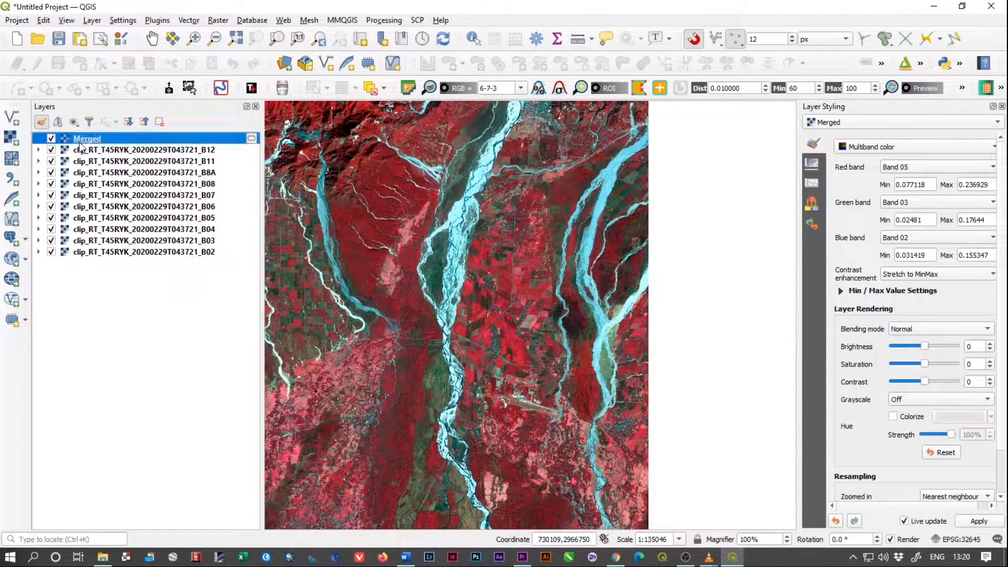
left_click(121, 253)
left_click(96, 149, "shift")
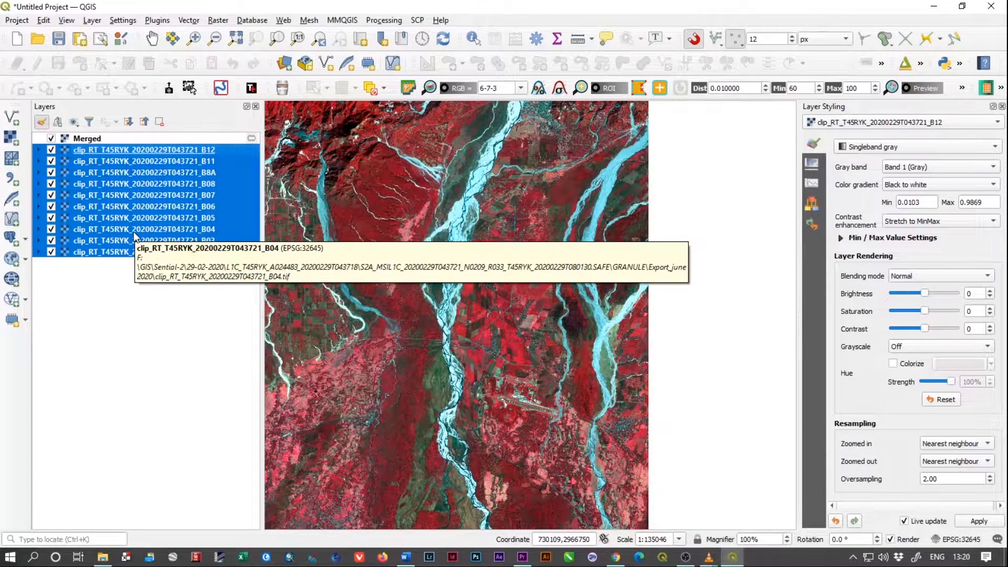
left_click(94, 335)
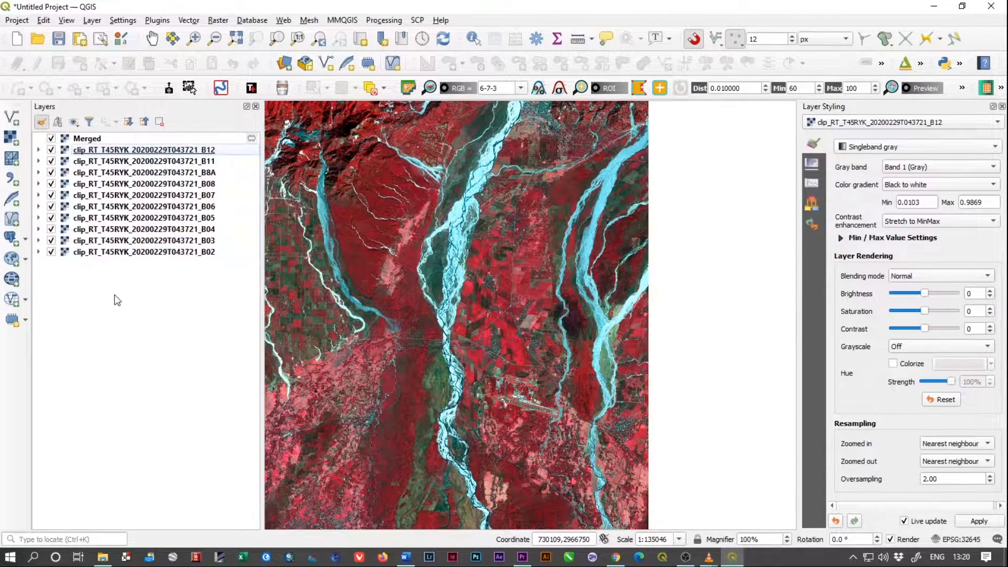
left_click(107, 149, "shift")
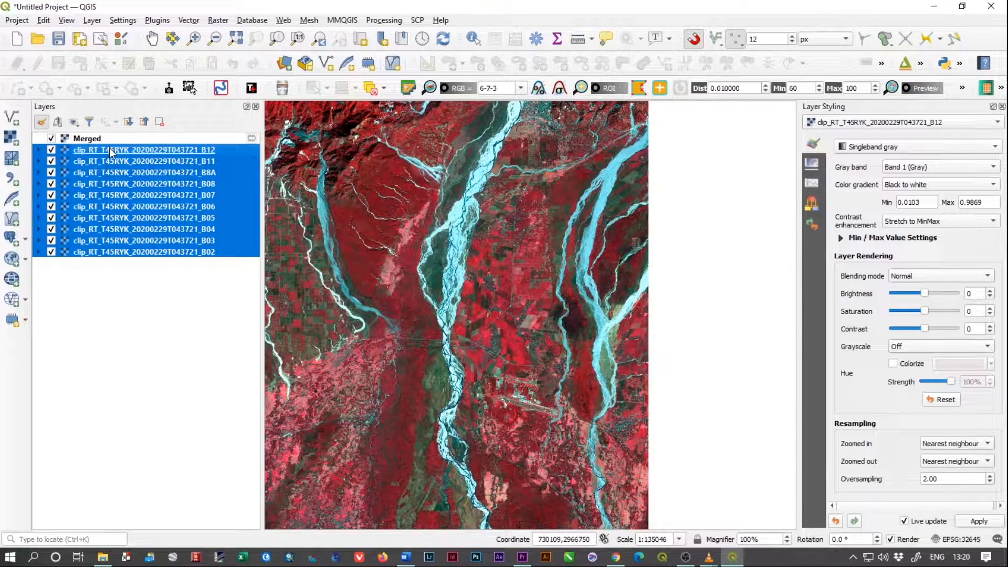
left_click_drag(134, 294, 92, 157)
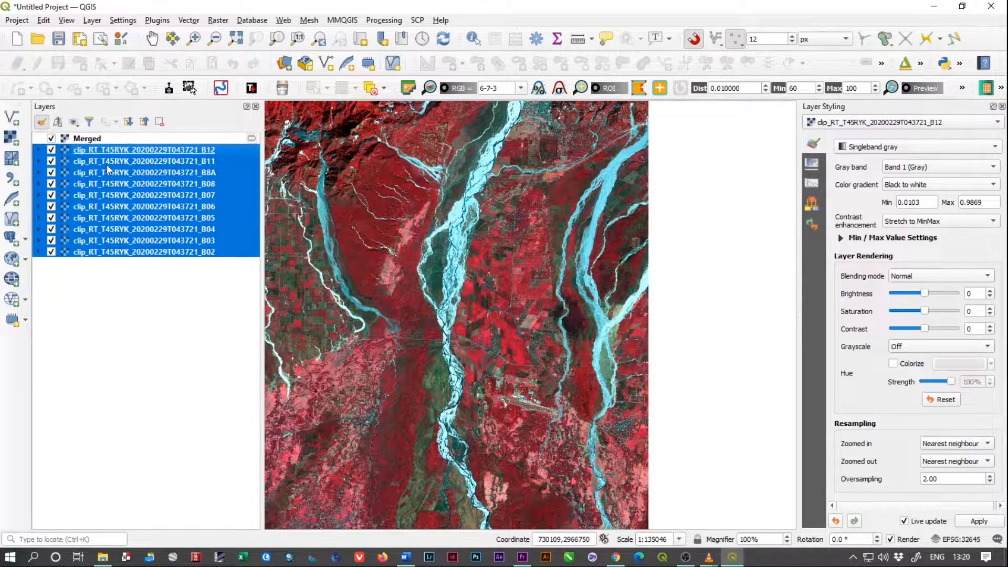
left_click(85, 140)
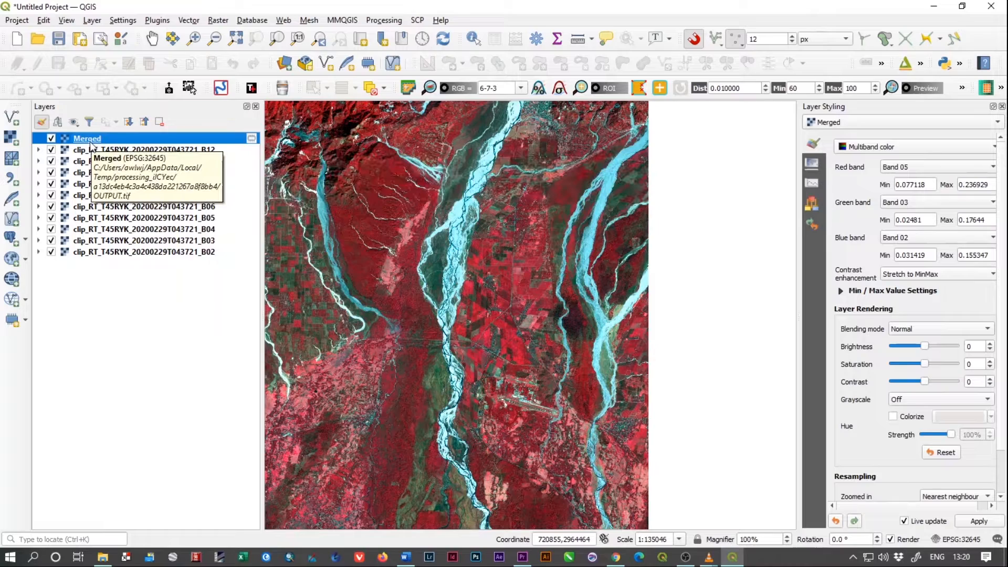
left_click_drag(159, 287, 136, 151)
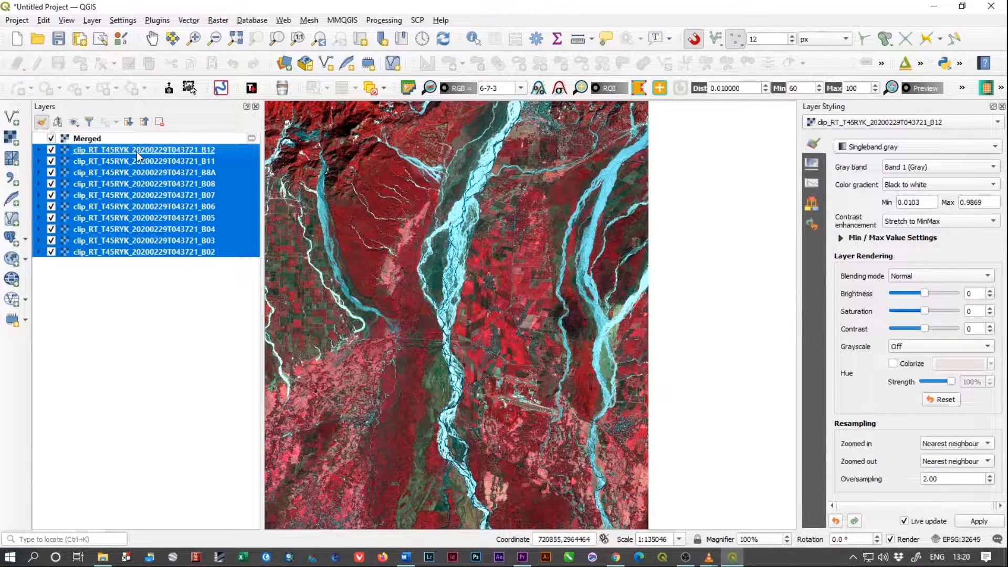
left_click_drag(571, 250, 654, 231)
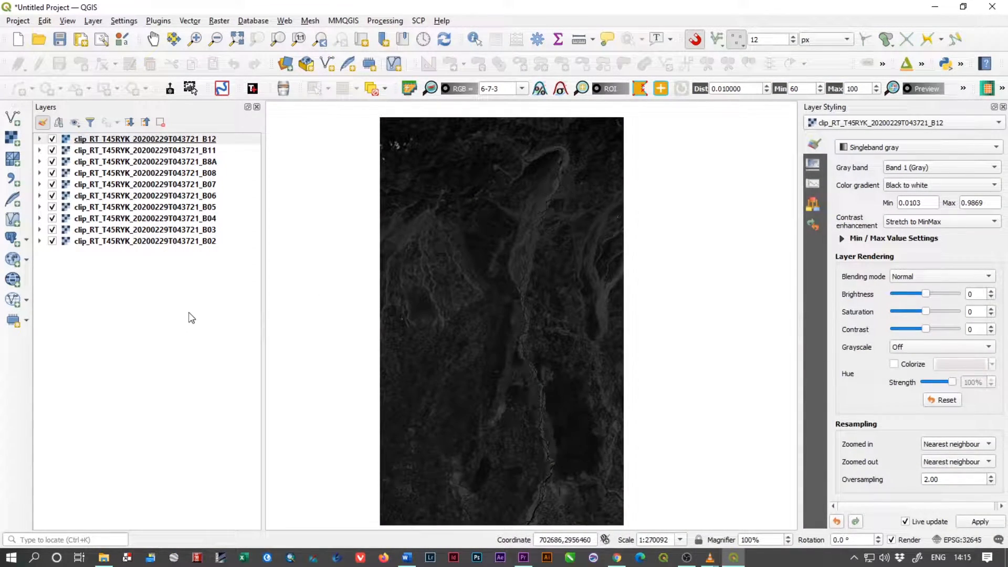
Step: Remove all ten clipped band layers from the project
left_click_drag(201, 332, 111, 140)
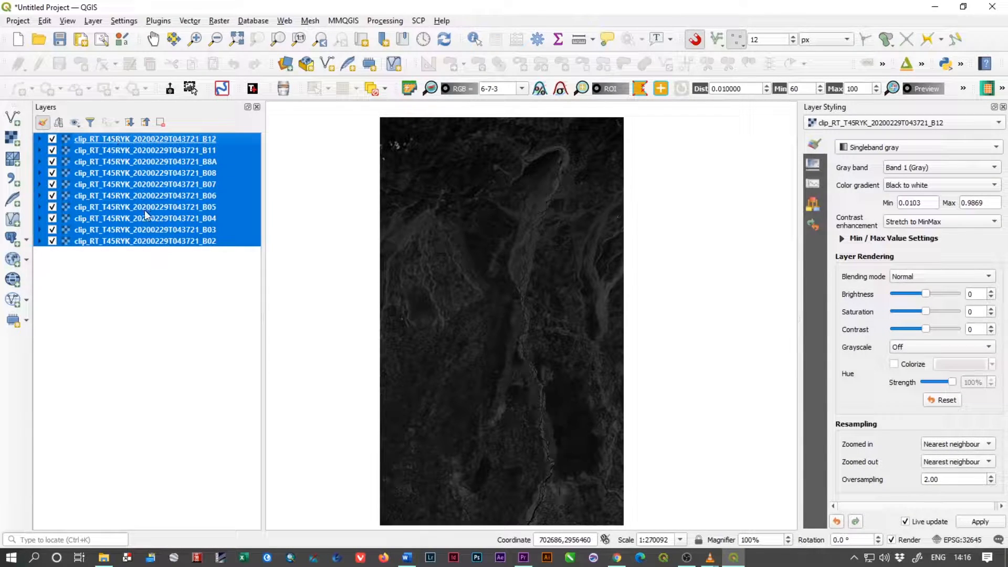
key("Delete")
key("Escape")
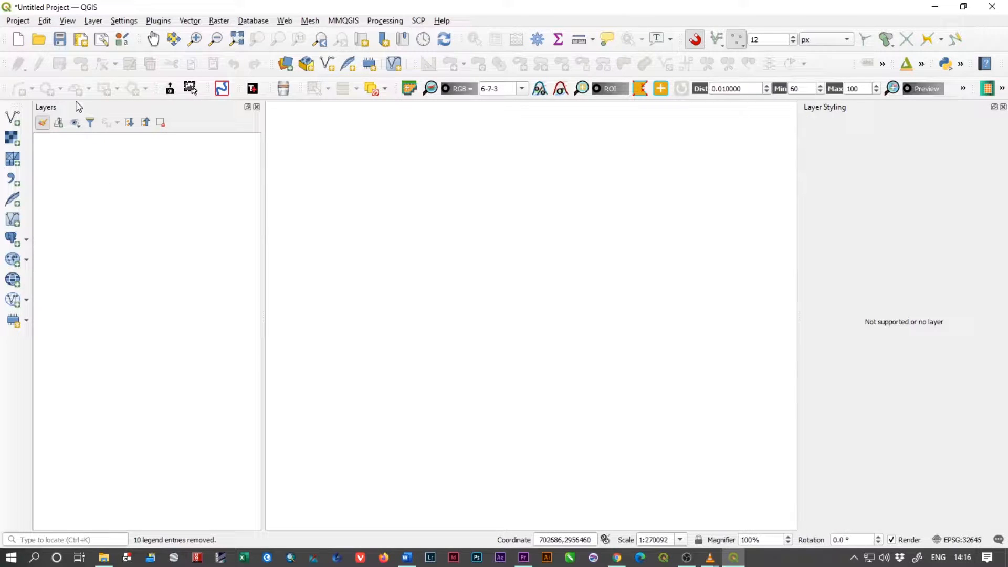
Step: Add the ten raster files clip_RT_T45RYK_20200229T043721_B02.tif through B12.tif, including B8A, from the Export_june 2020 folder as raster layers
left_click(12, 138)
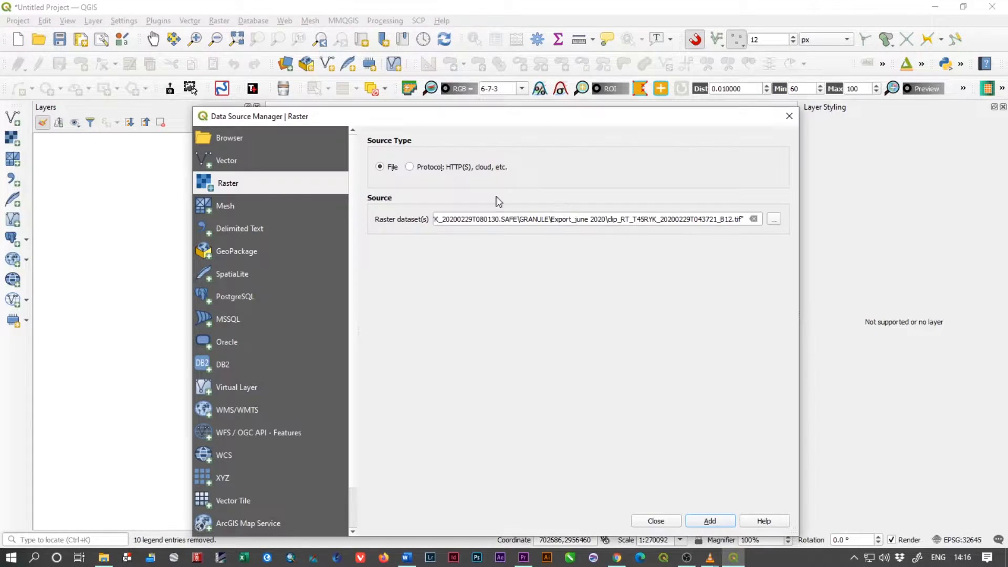
left_click(790, 122)
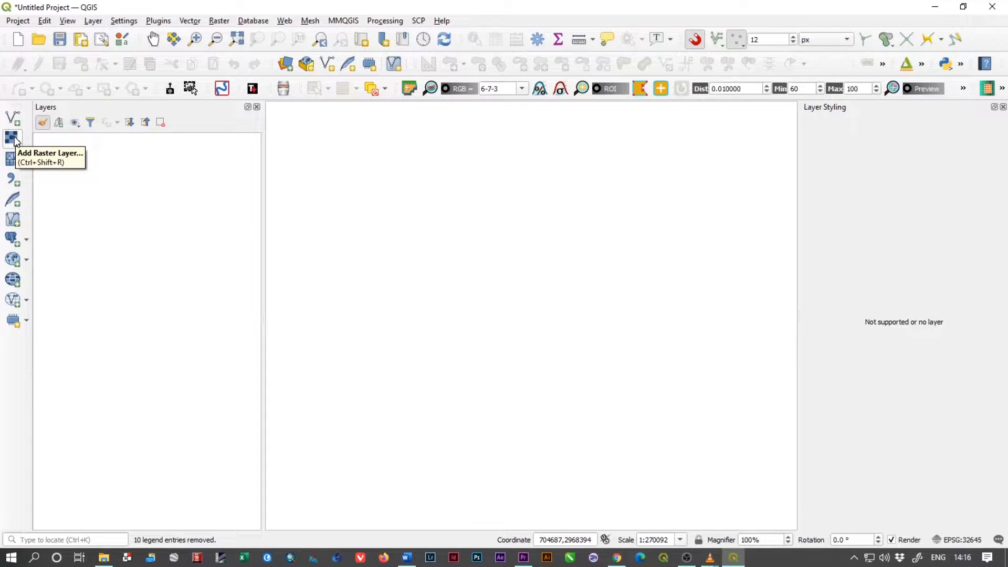
left_click(99, 22)
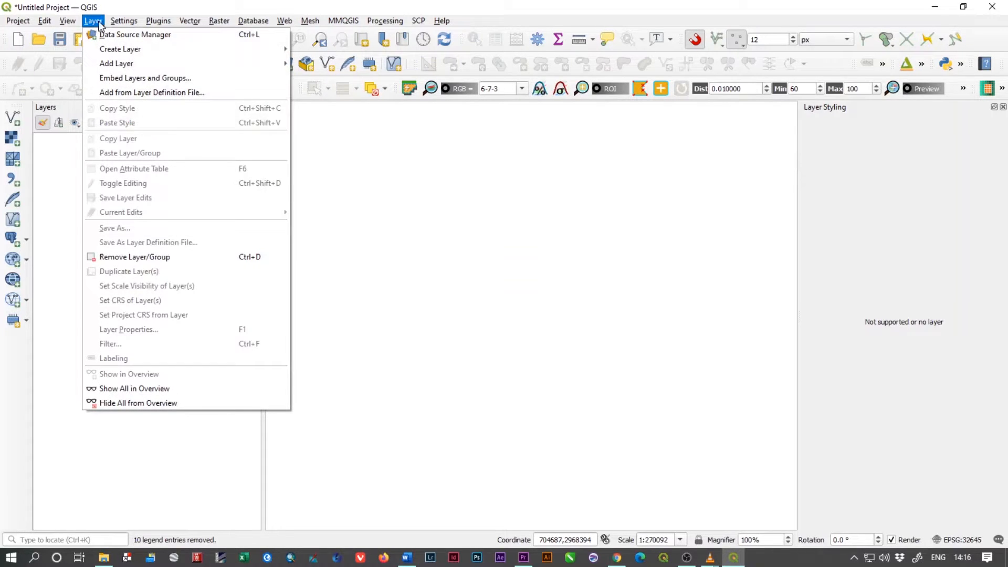
mouse_move(157, 64)
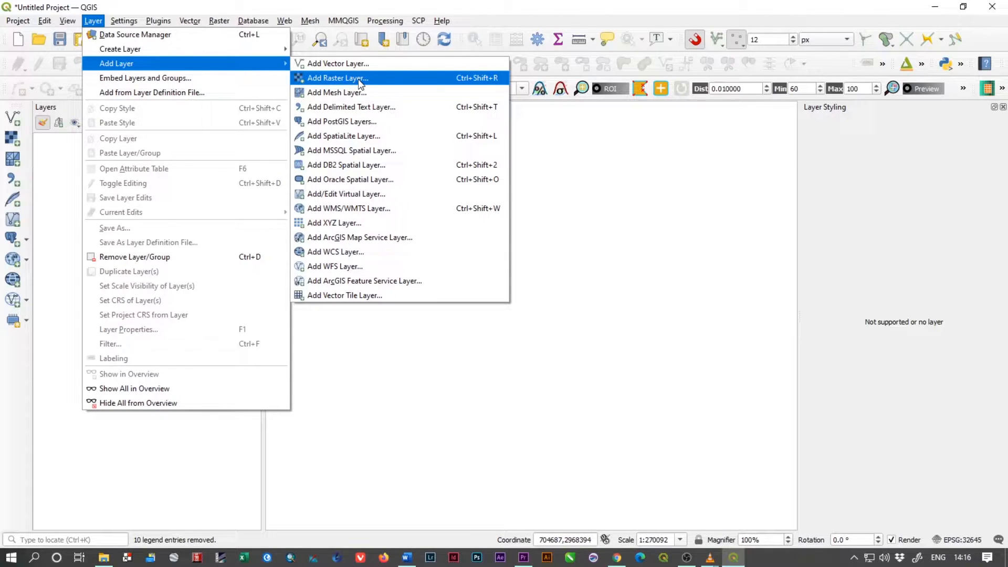
left_click(347, 80)
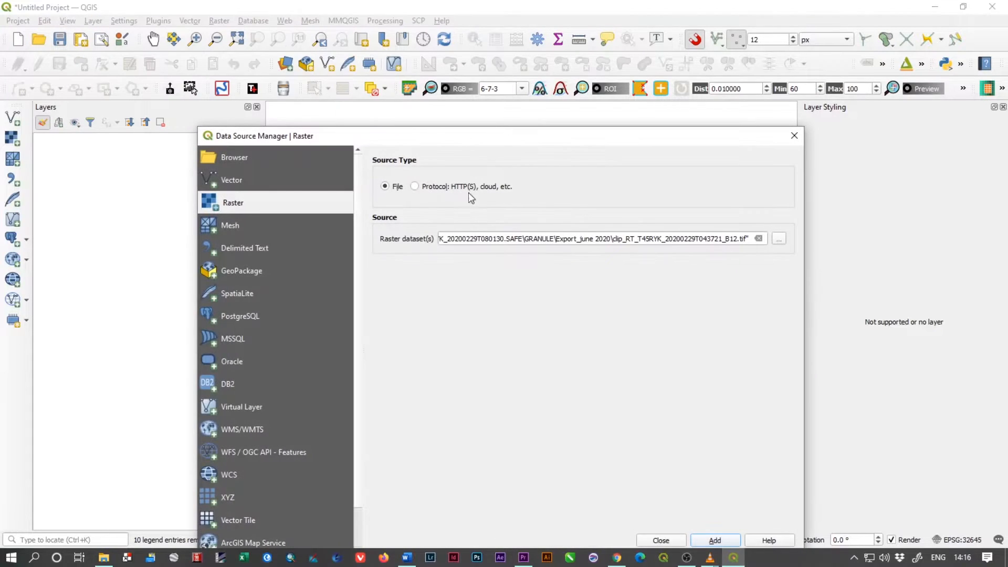
left_click_drag(663, 136, 653, 59)
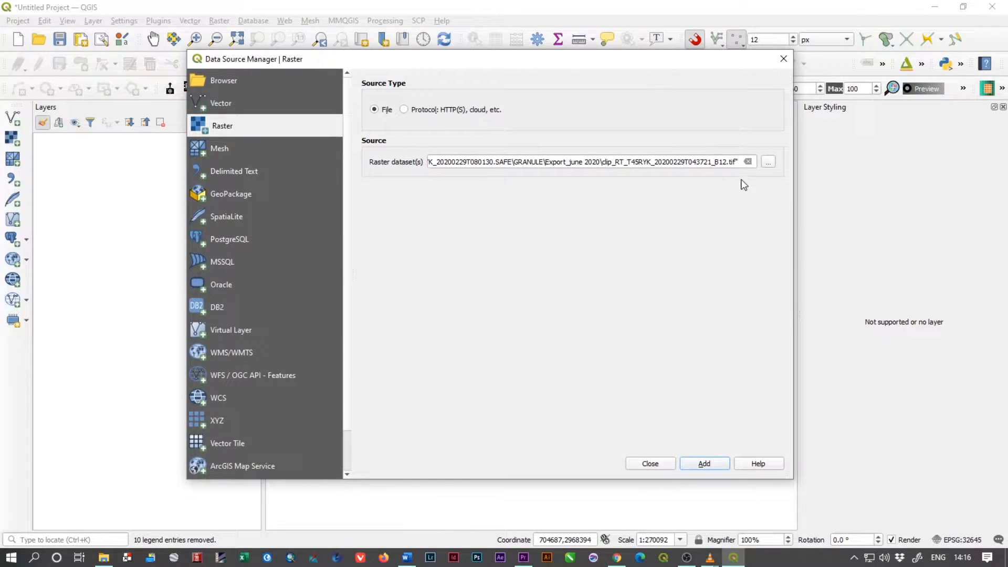
left_click(770, 165)
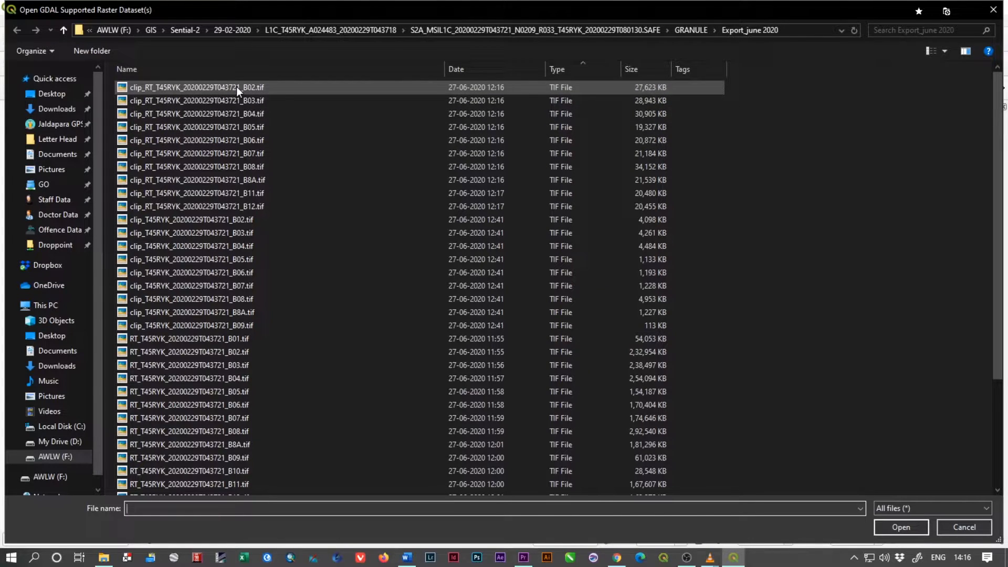
left_click(234, 86)
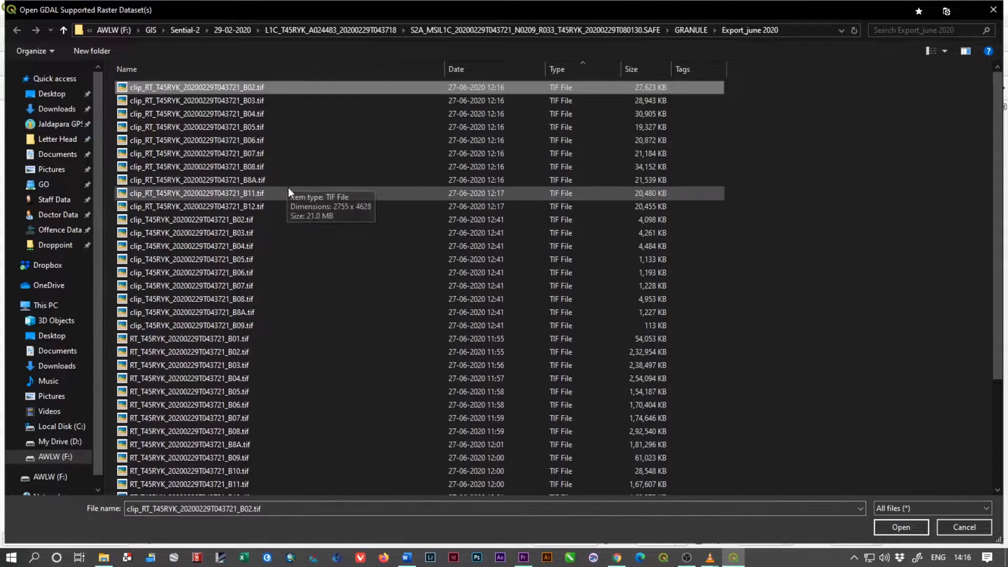
left_click(241, 207, "shift")
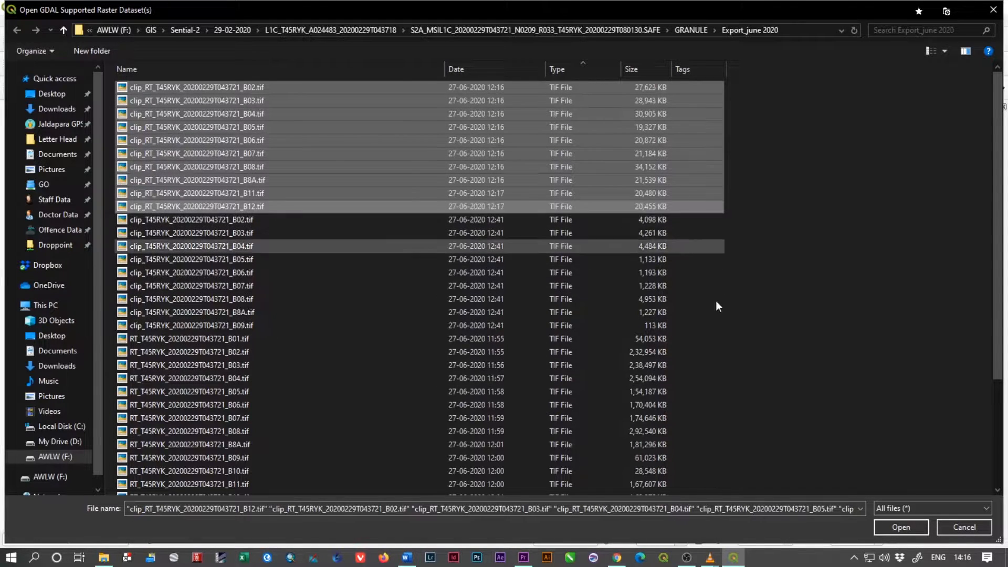
left_click(910, 528)
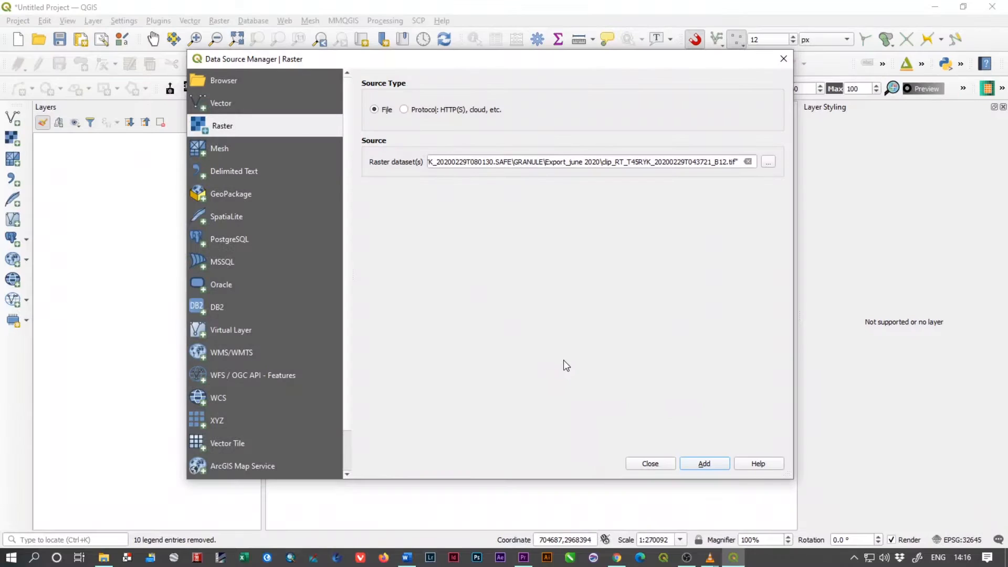
left_click_drag(464, 60, 455, 92)
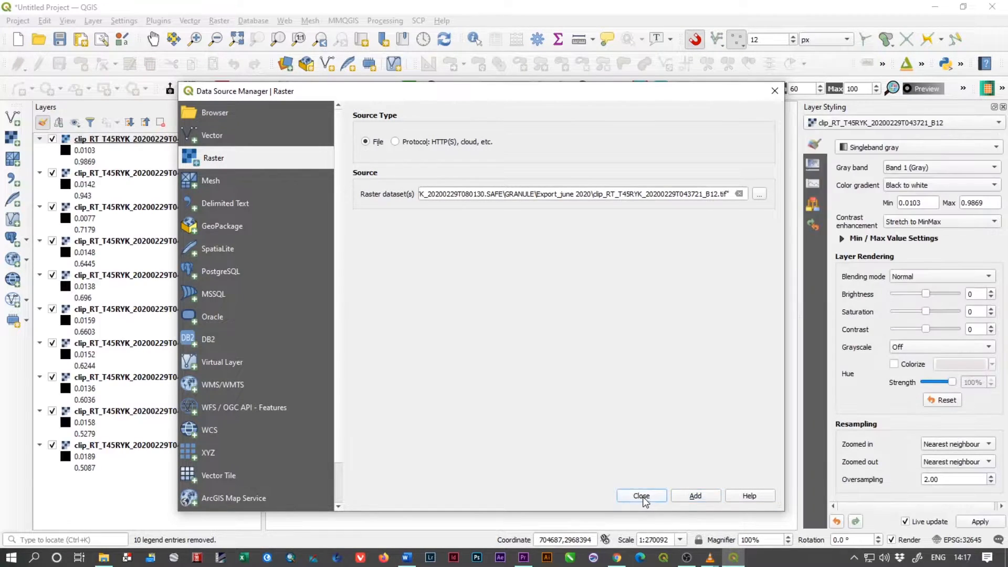
left_click(642, 496)
Step: Collapse the legends of all ten band layers in the layer list and clear the selection
left_click_drag(115, 488, 109, 128)
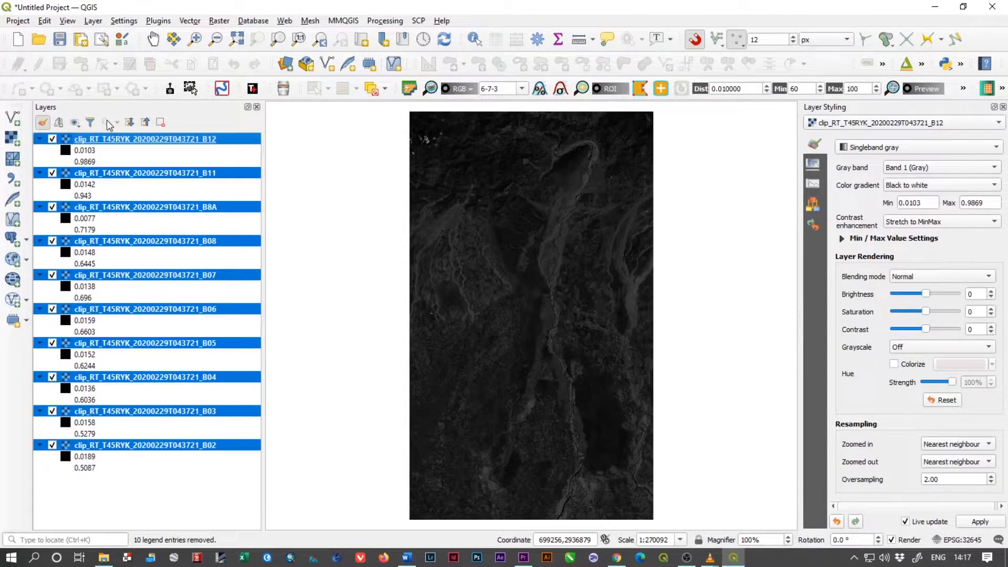
left_click(146, 124)
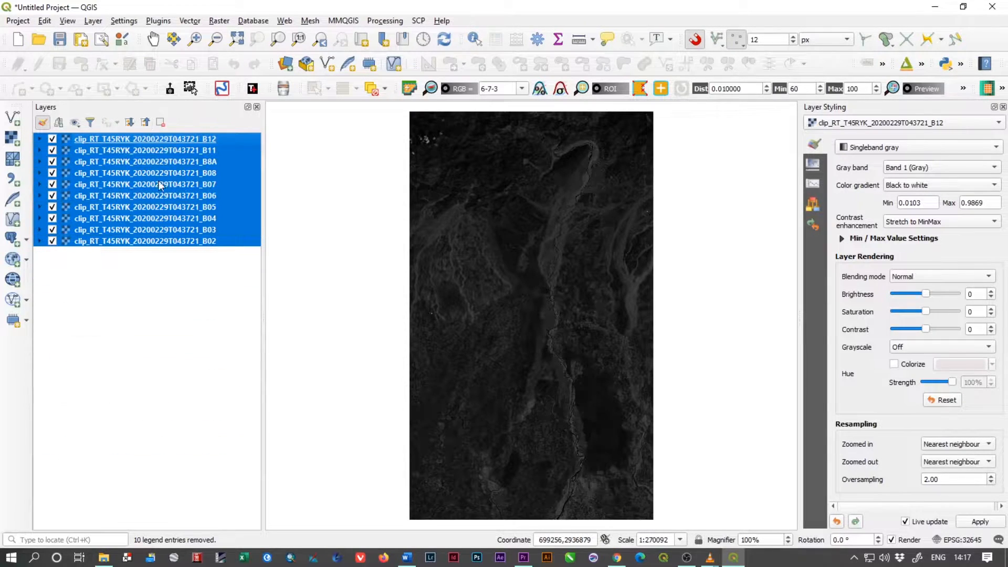
left_click(177, 305)
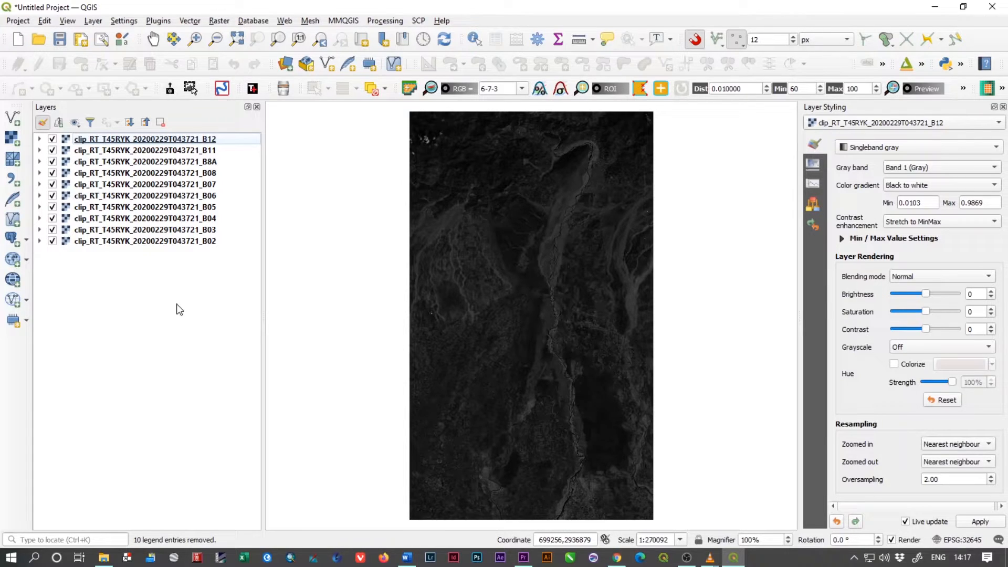
Step: Start the raster Merge tool and choose all ten clipped band layers, B02 to B12, as its input layers
left_click(219, 22)
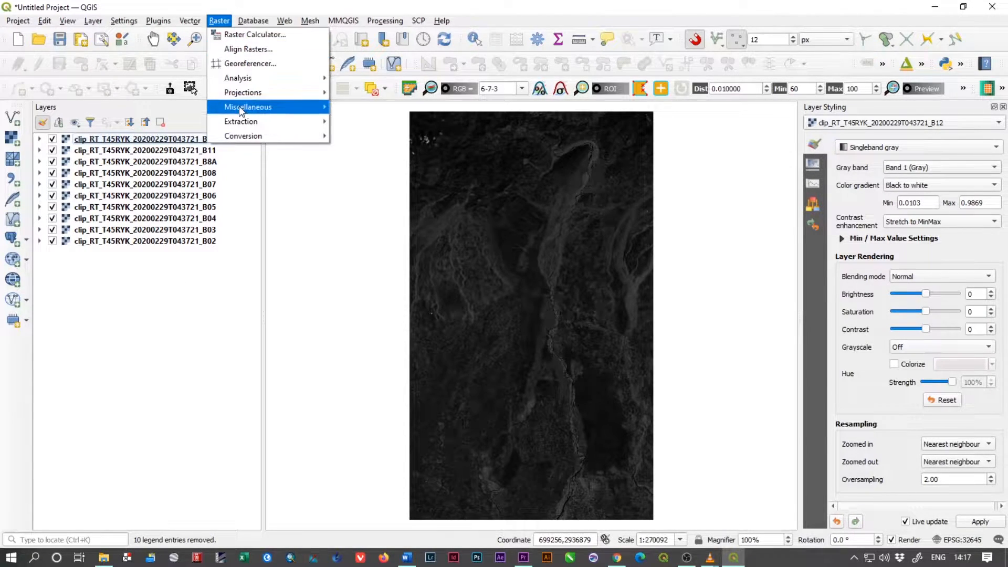
mouse_move(239, 108)
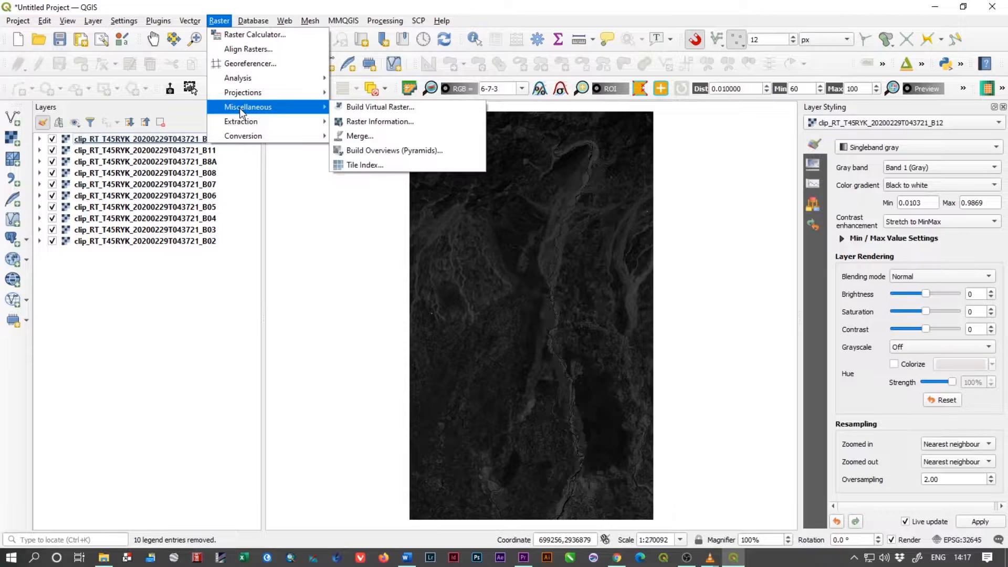
left_click(364, 135)
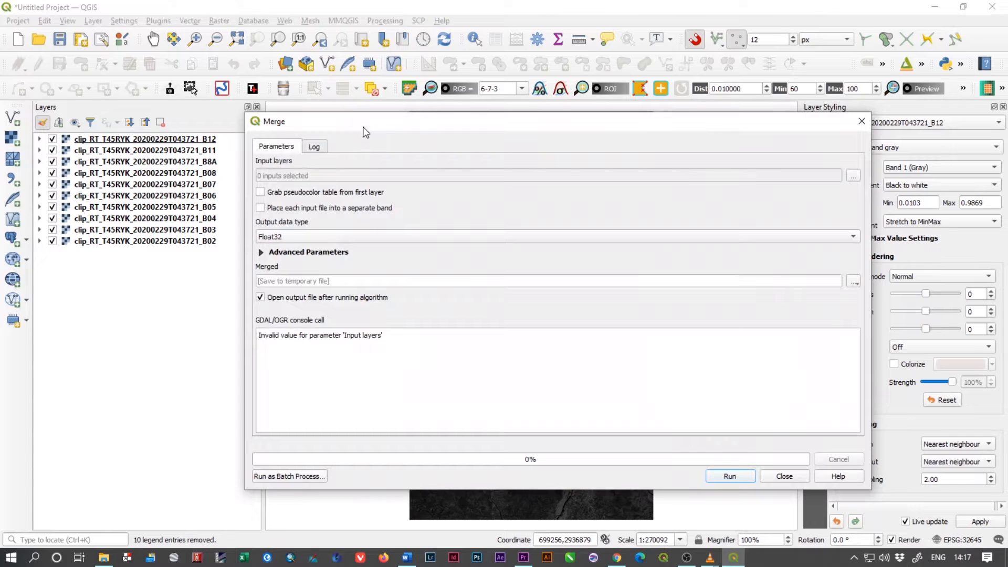
left_click_drag(362, 125, 351, 111)
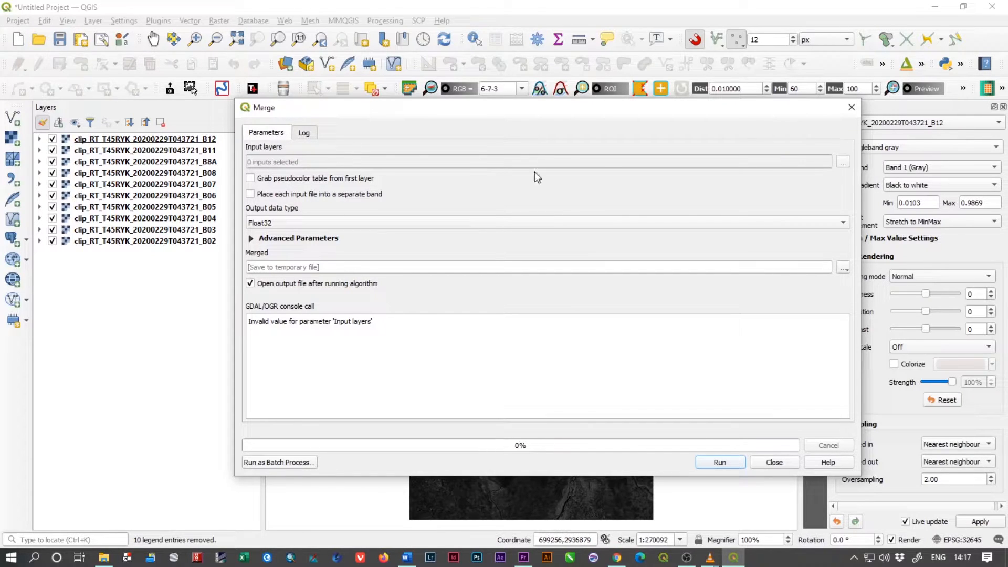
left_click(843, 164)
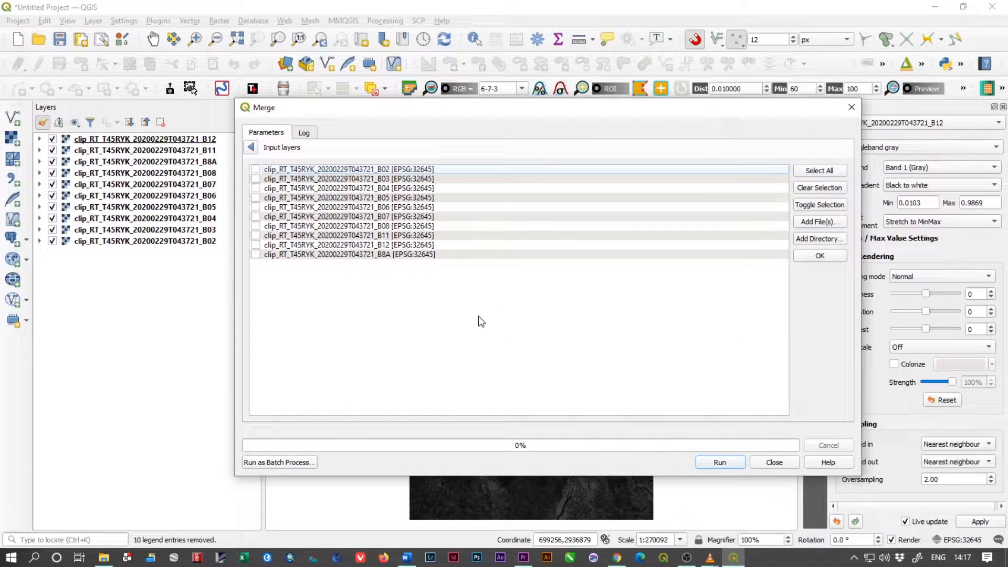
left_click(255, 169)
left_click(822, 173)
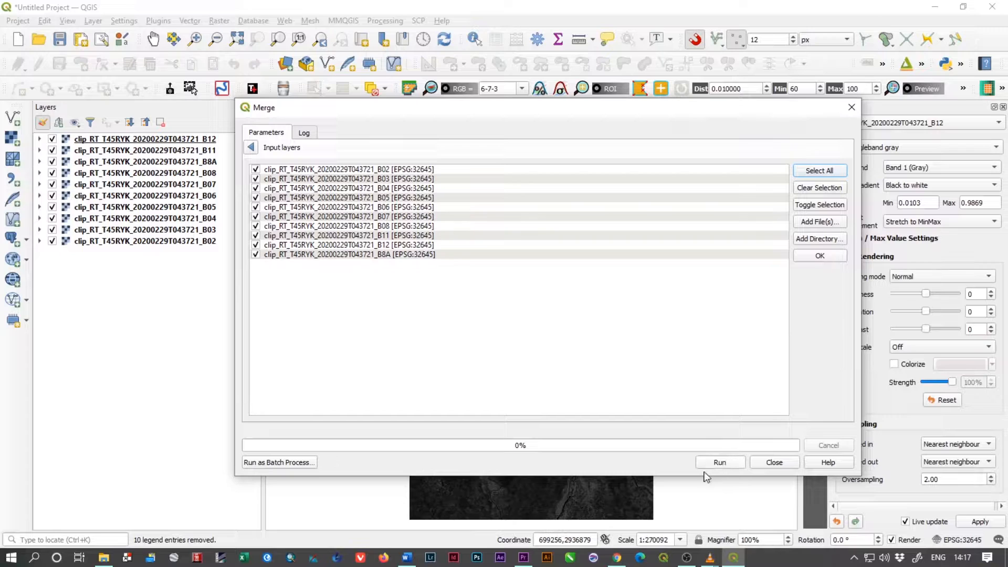
left_click(820, 256)
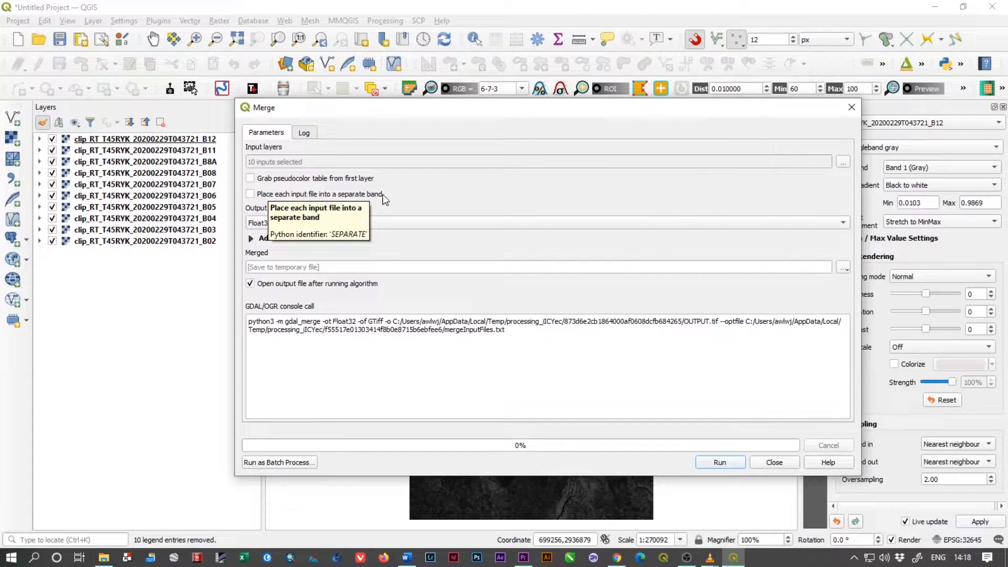
Step: Place each input file into a separate band and run the merge to a temporary file
left_click(250, 195)
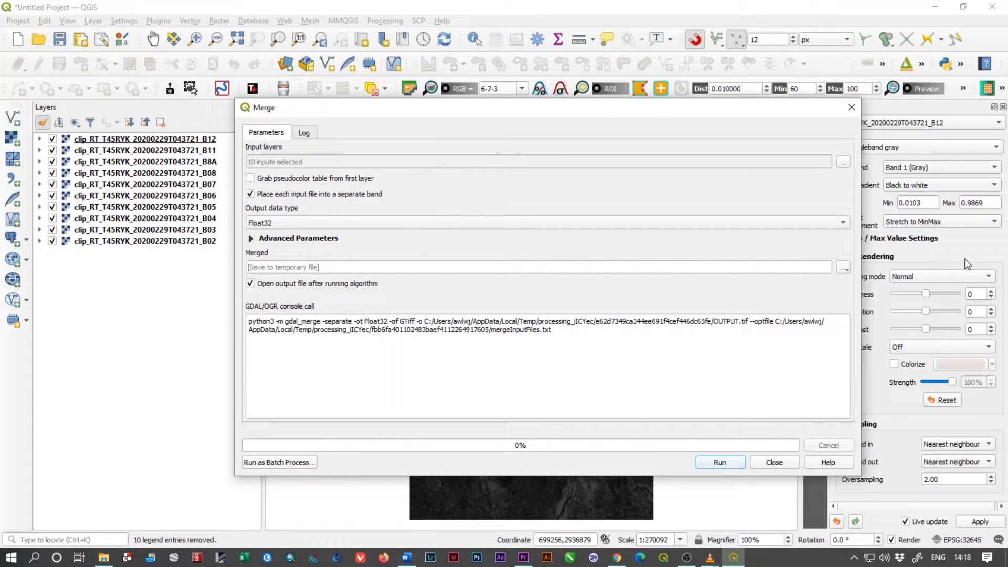
mouse_move(837, 111)
left_mouse_down()
mouse_move(731, 124)
mouse_move(833, 106)
left_mouse_up()
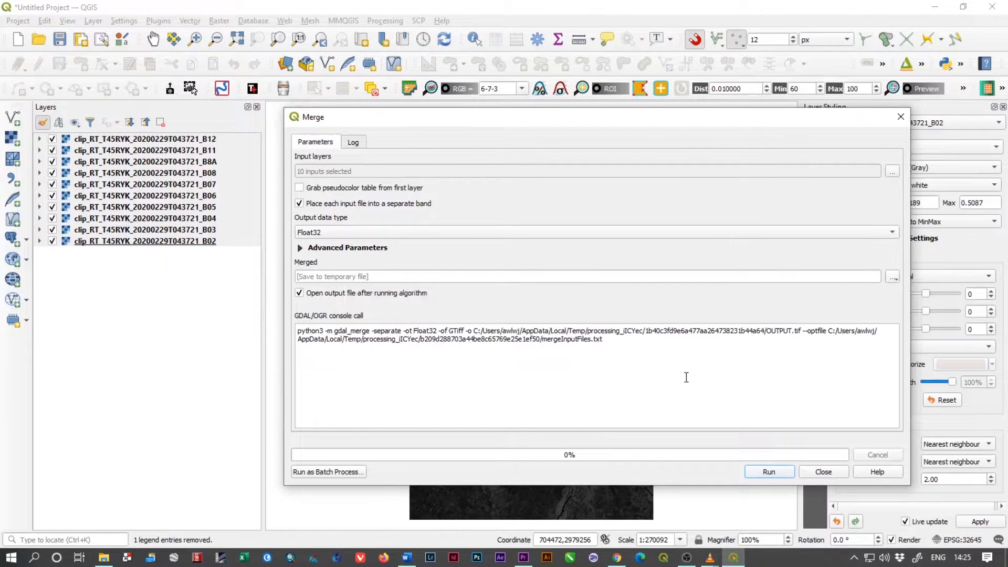
left_click(769, 472)
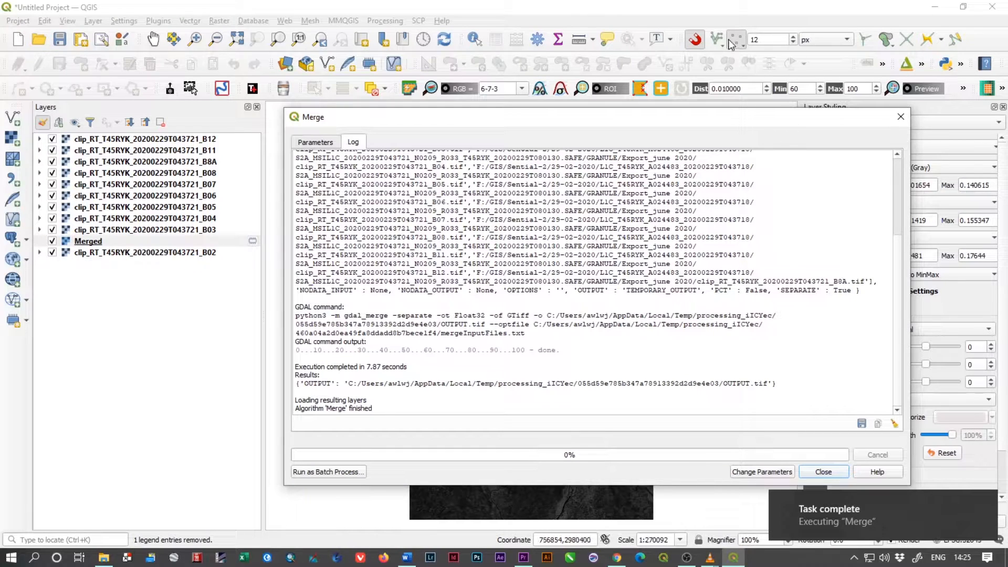
left_click(716, 12)
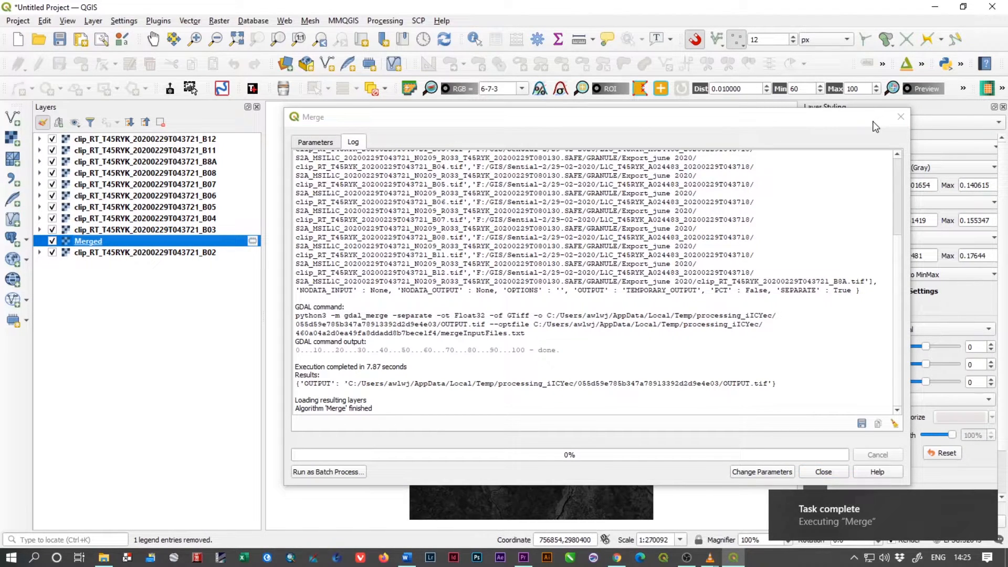
Step: Close the finished Merge dialog and move the Merged layer above all band layers in the layer list
left_click(900, 117)
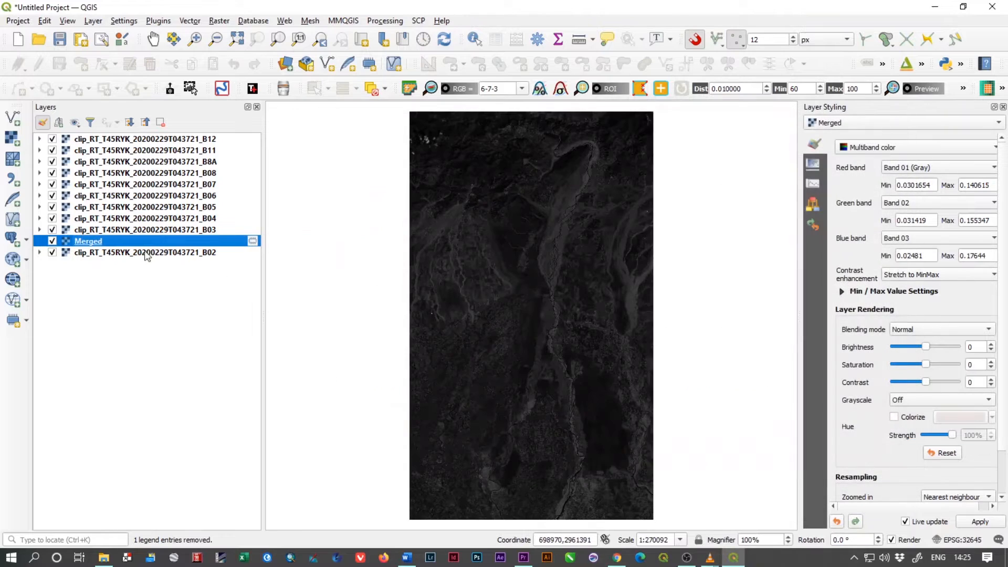
left_click_drag(92, 243, 123, 138)
left_click(85, 141)
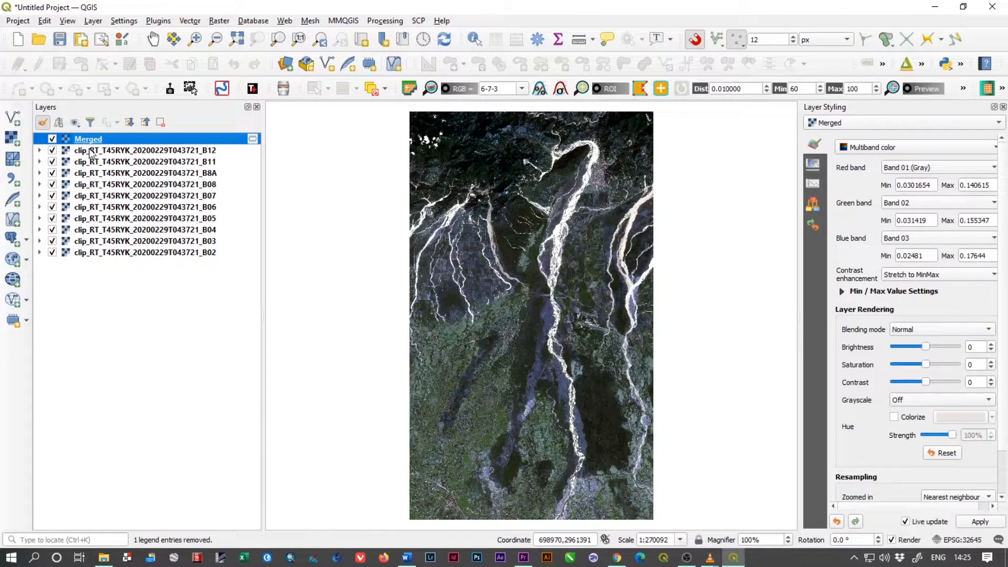
Step: Hide the ten individual band layers B02 to B12 by hiding every layer except the selected Merged layer
left_click(93, 152)
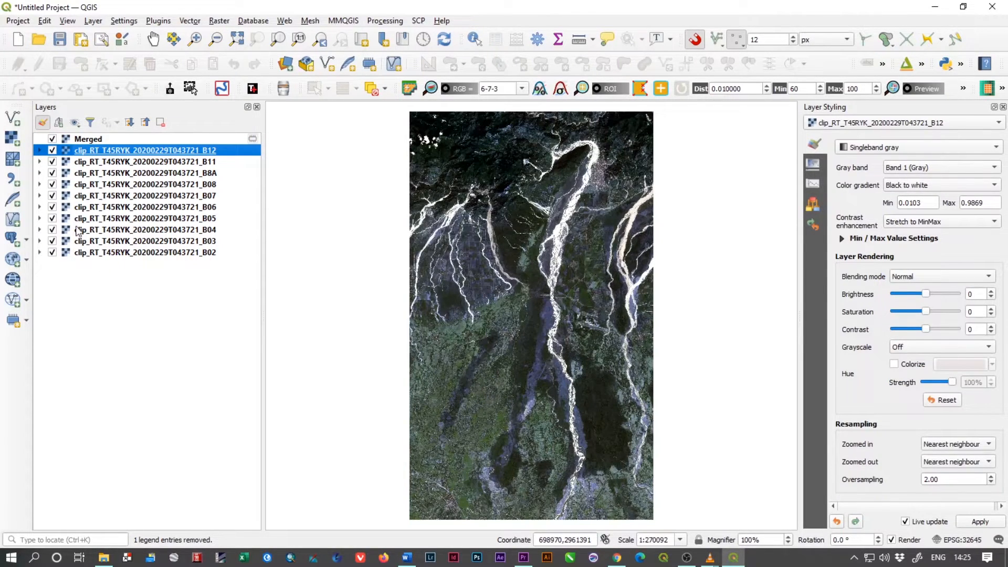
left_click(87, 254, "shift")
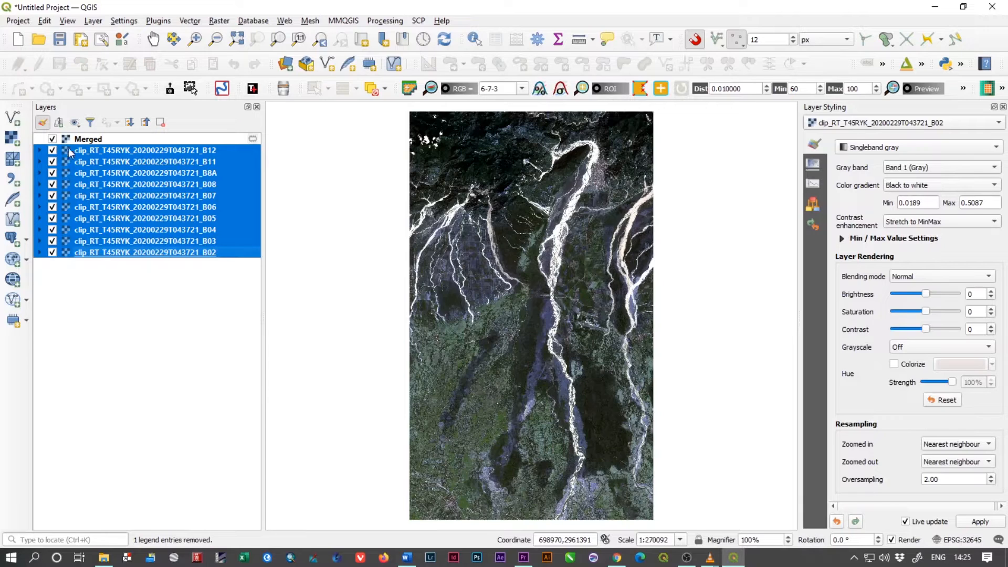
left_click(87, 139)
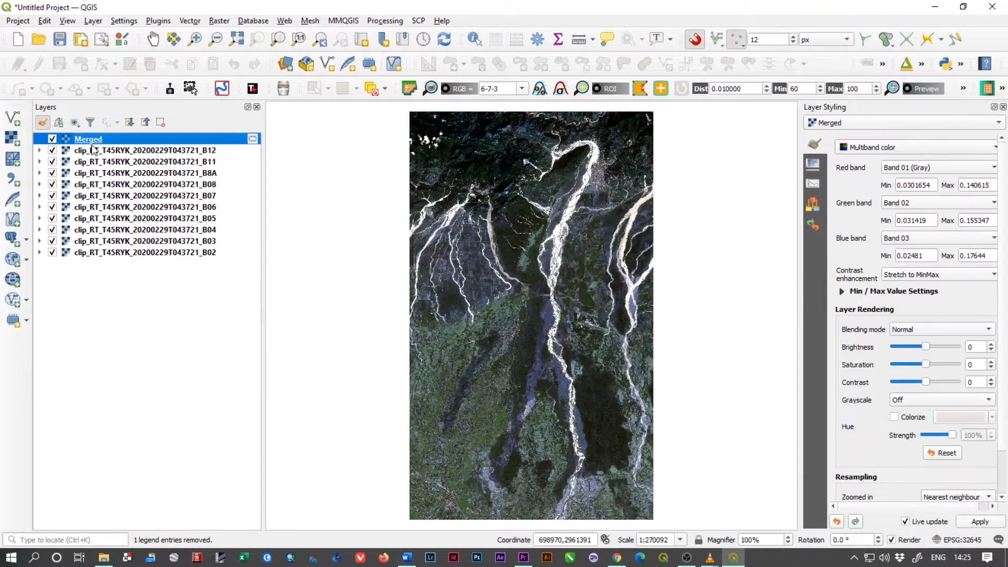
left_click(75, 122)
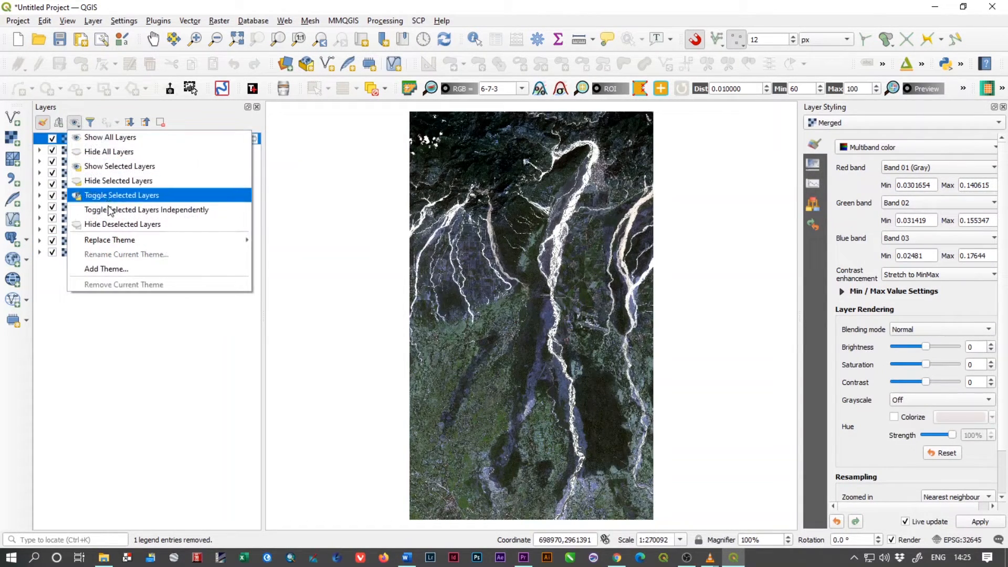
left_click(107, 224)
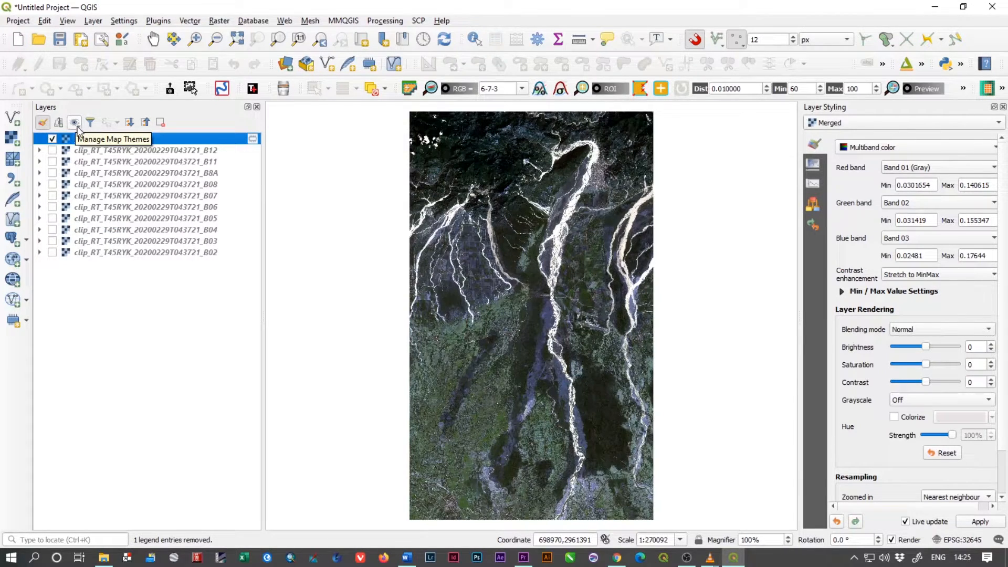
left_click(78, 127)
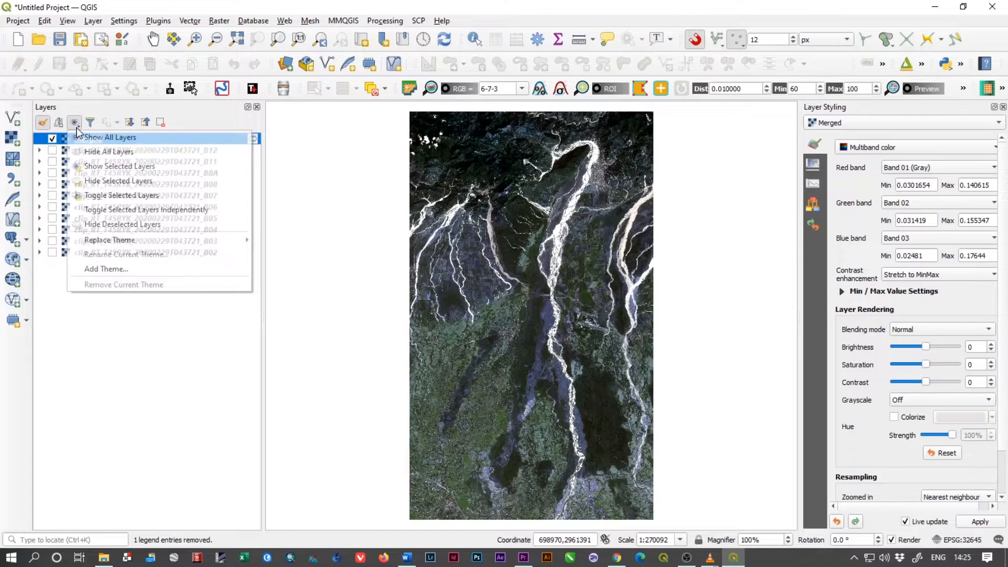
left_click(129, 224)
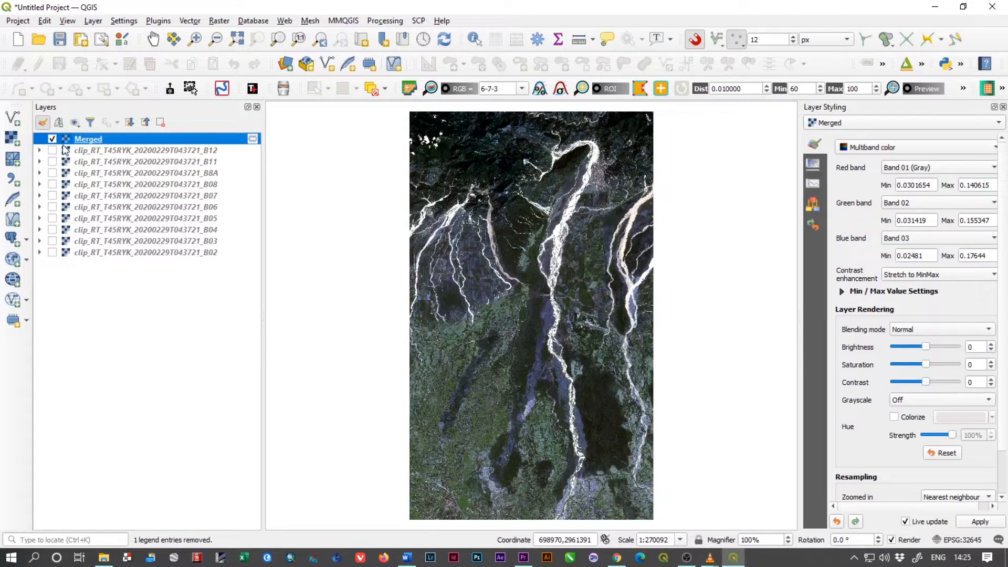
left_click(139, 286)
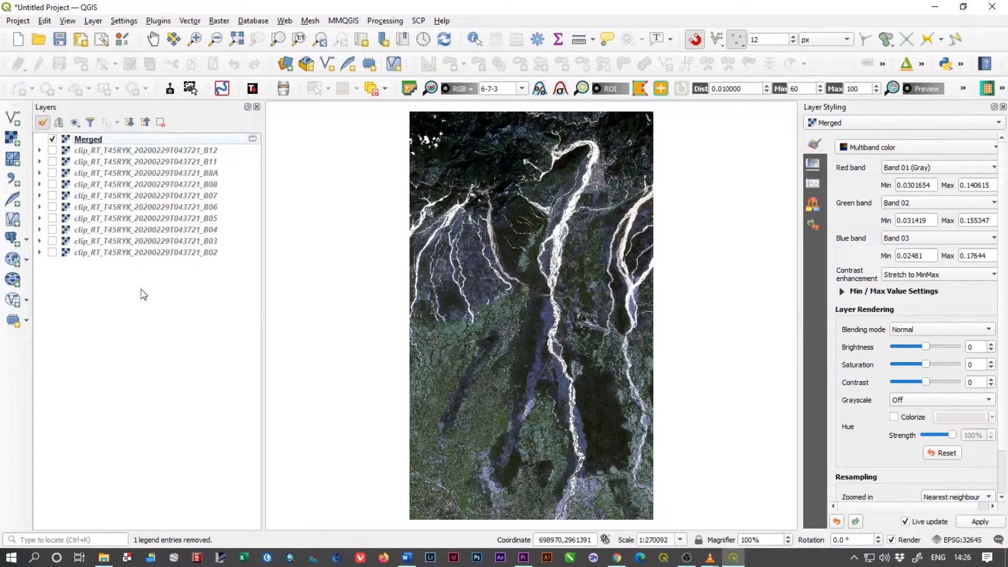
Step: In the Merged layer's symbology properties, set the green band to Band 06 and the blue band to Band 02, and apply the composite
left_click(98, 140)
right_click(88, 139)
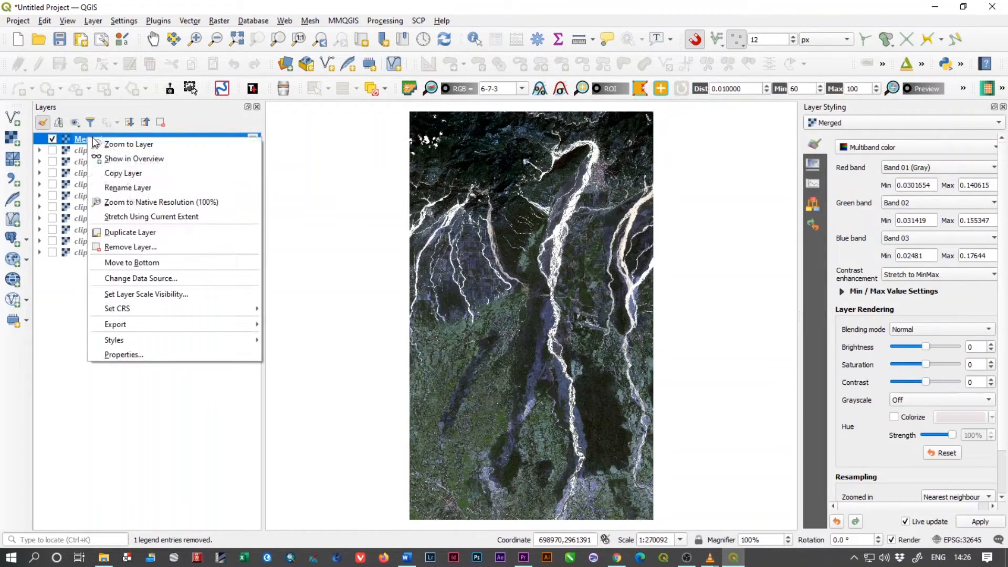
left_click(154, 354)
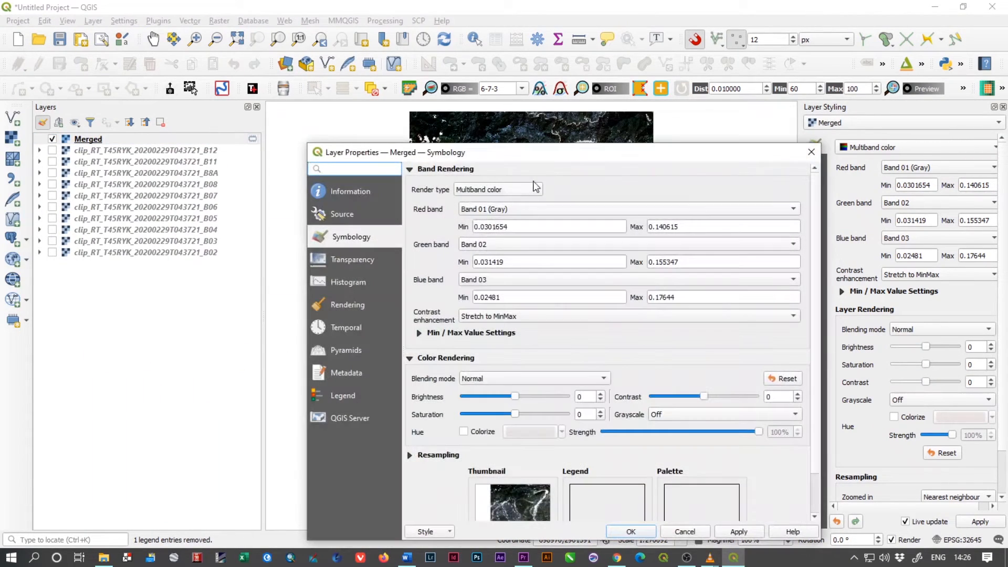
left_click_drag(531, 156, 711, 53)
left_click(570, 162)
left_click(577, 222)
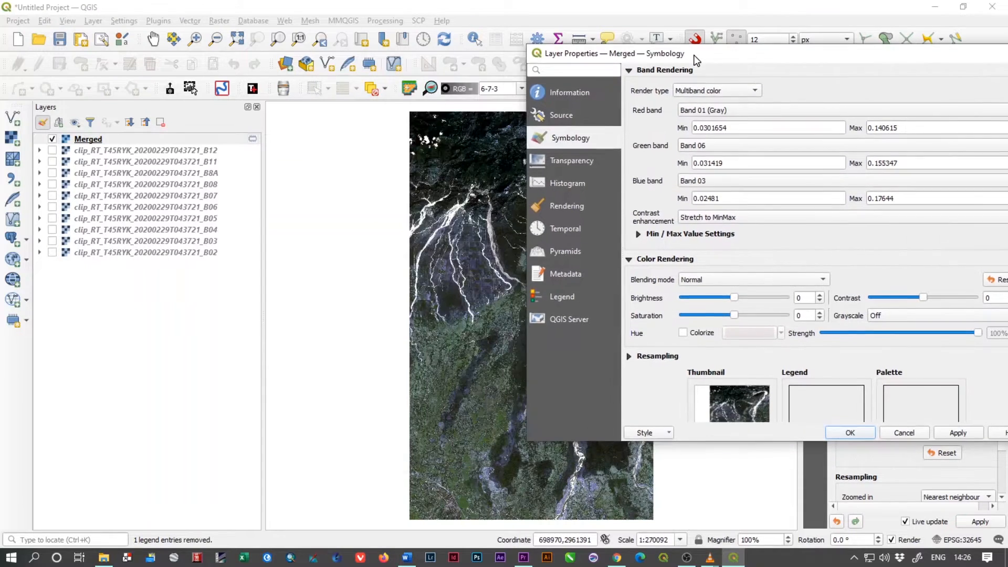
left_click(707, 181)
left_click(702, 181)
left_click(723, 181)
left_click(724, 168)
left_click(971, 433)
left_click(839, 434)
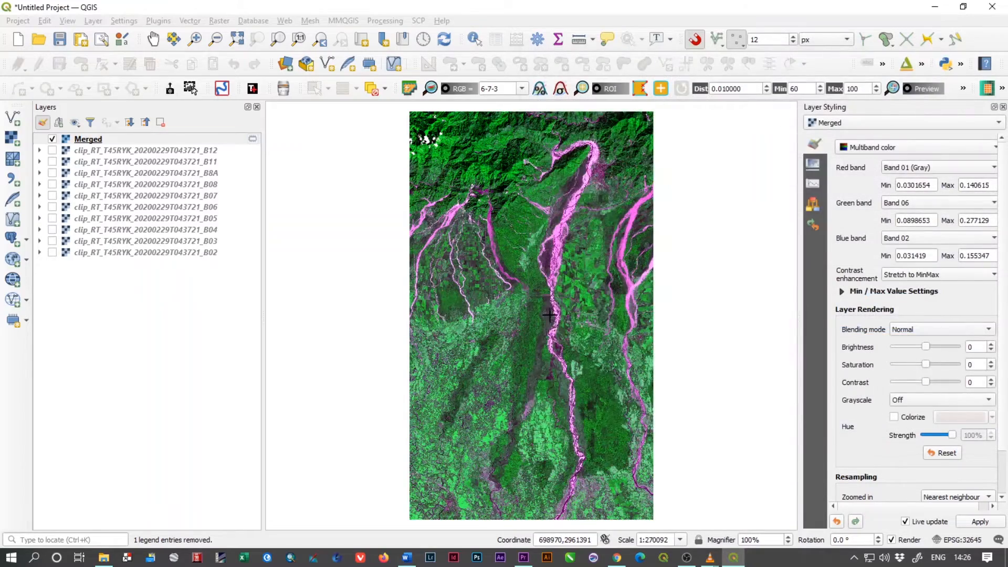
Step: Examine the rivers, fields and forest of the Merged colour composite on the map at closer scales
scroll(542, 312, "up", 1)
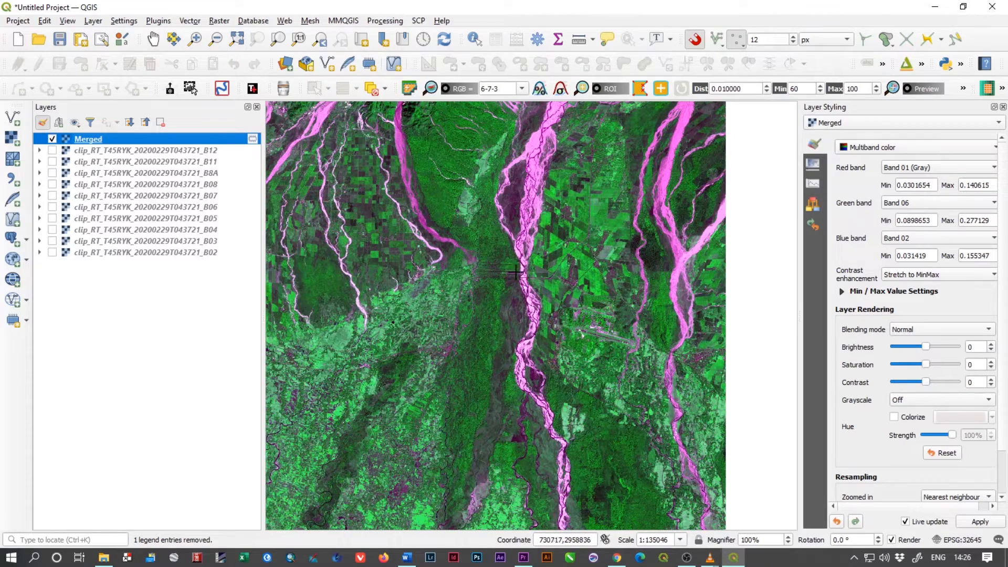
left_click_drag(513, 236, 529, 279)
scroll(527, 183, "up", 1)
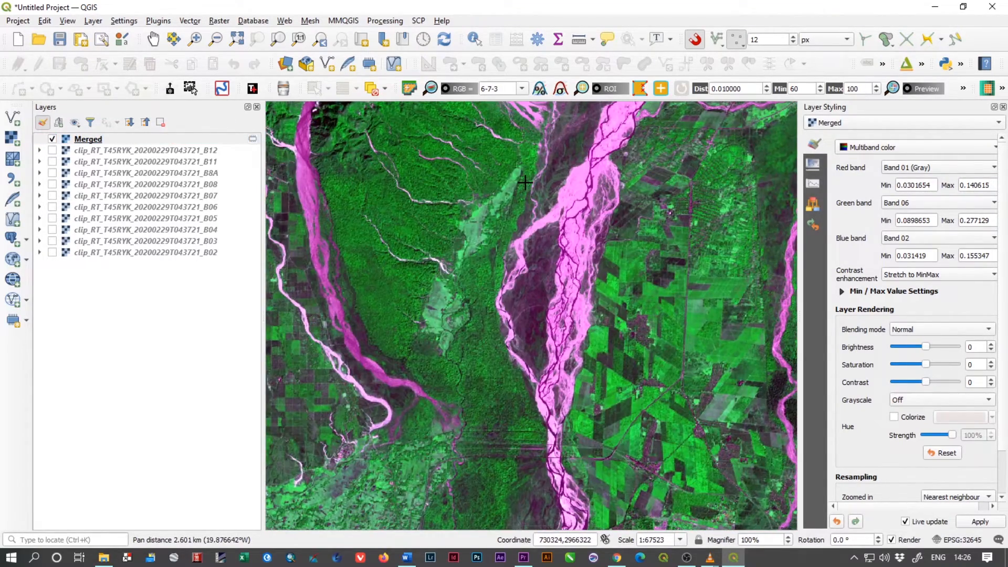
scroll(527, 183, "down", 2)
left_click(92, 140)
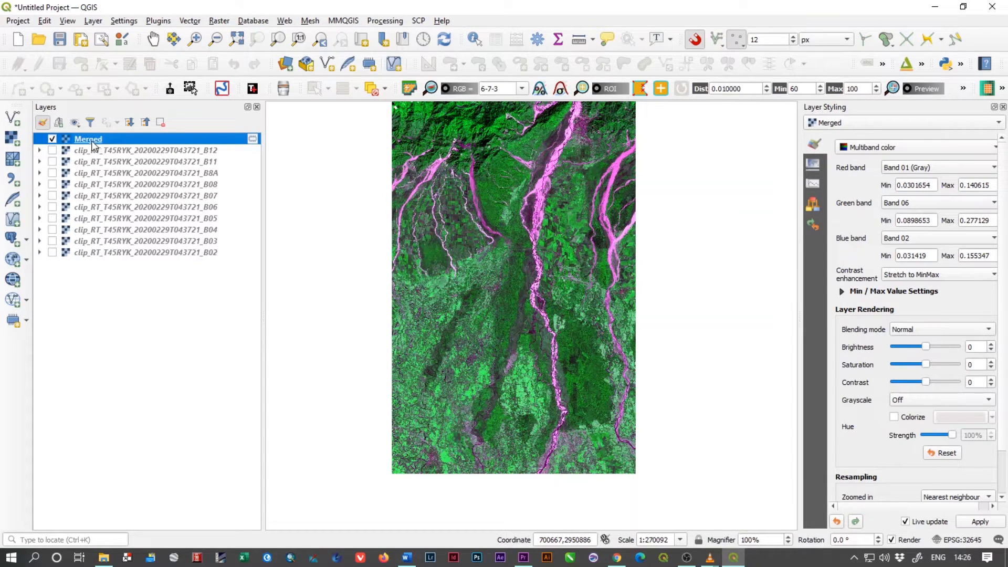
scroll(561, 192, "up", 1)
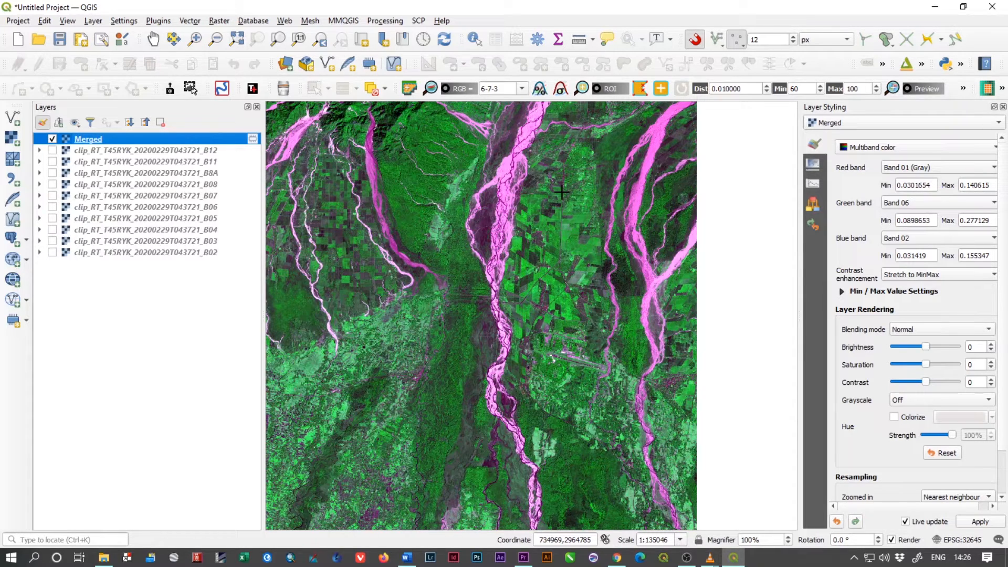
left_click_drag(540, 291, 592, 240)
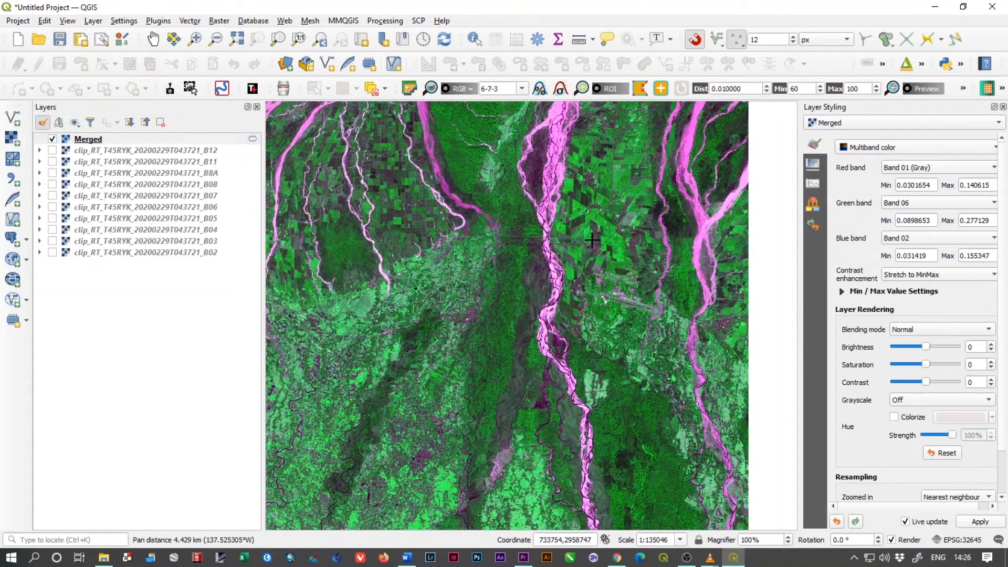